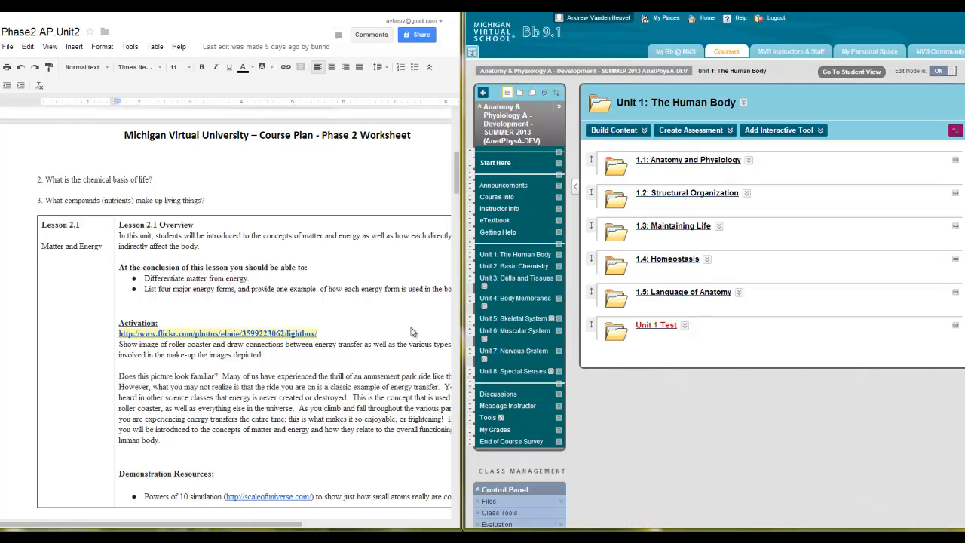
Step: Open the 1.1: Anatomy and Physiology folder in the course and the Flickr photo linked under the worksheet's Activation heading
{"action": "left_click", "coordinate": [654, 196]}
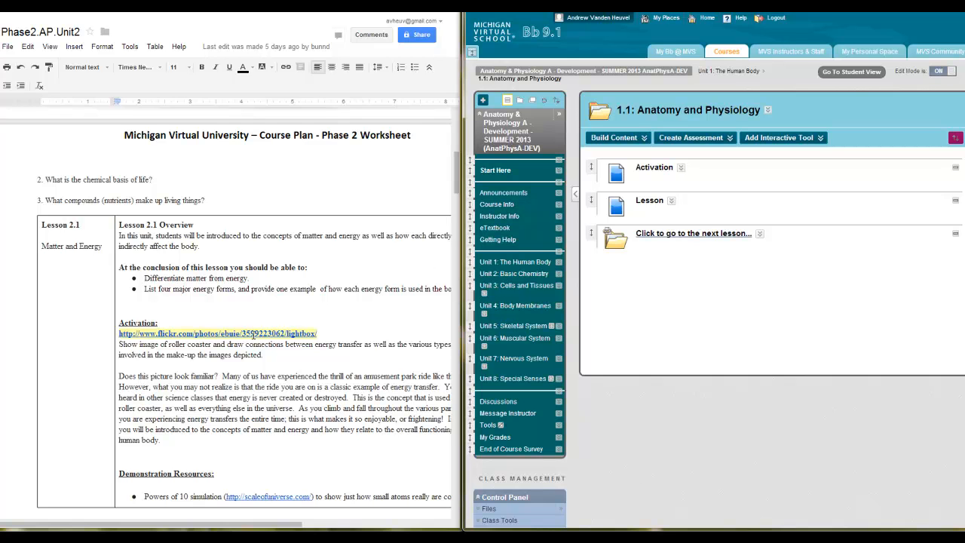
{"action": "left_click", "coordinate": [226, 332]}
{"action": "left_click", "coordinate": [229, 351]}
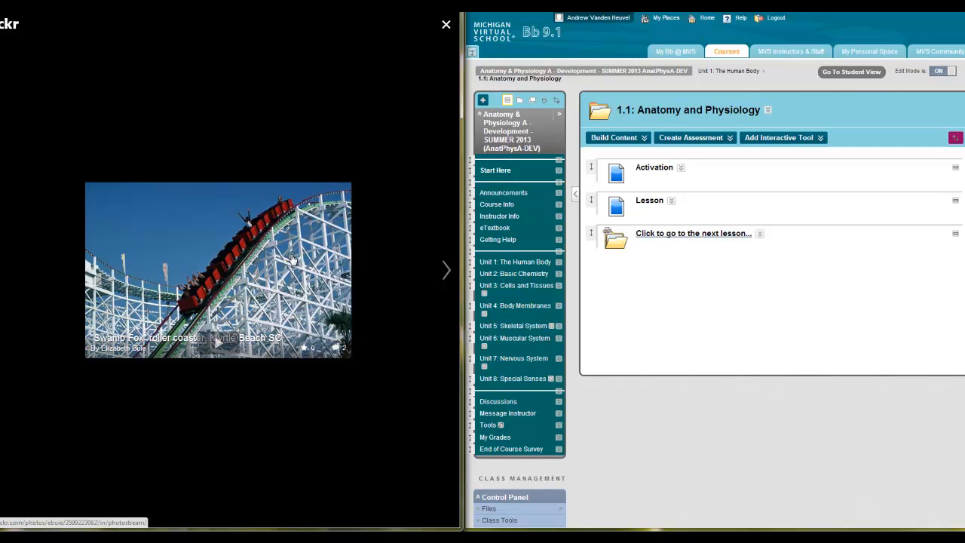
Step: Show the roller coaster photo in its Medium 500 size
{"action": "right_click", "coordinate": [283, 267]}
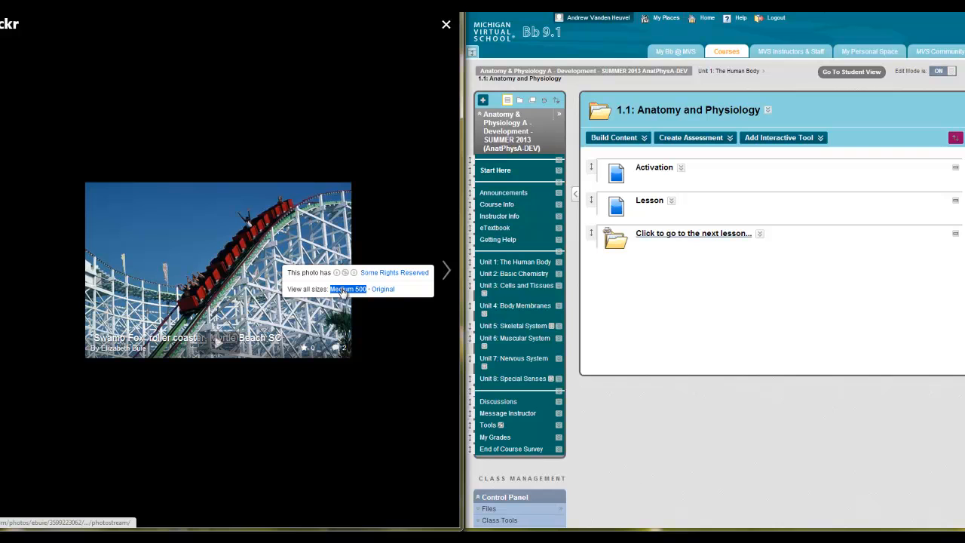
{"action": "left_click_drag", "start_coordinate": [330, 289], "coordinate": [367, 291]}
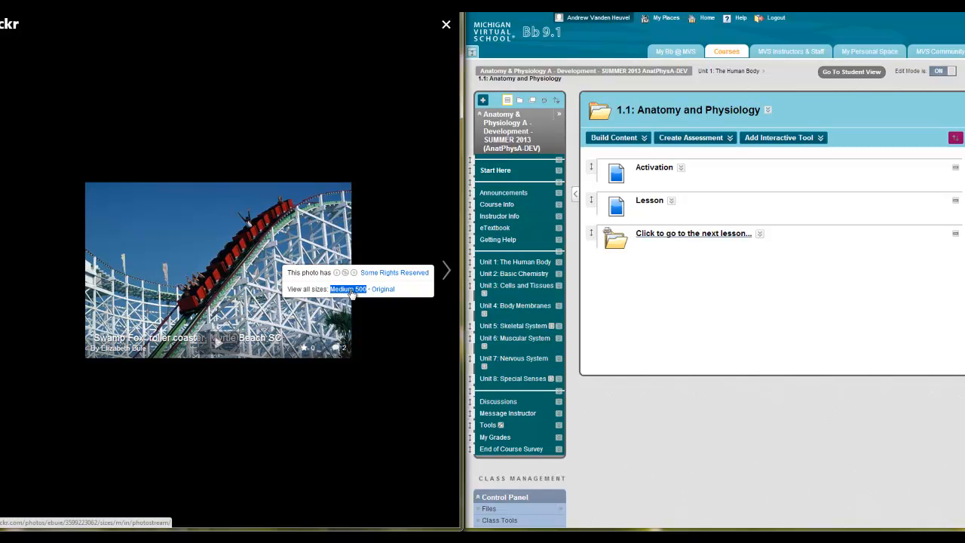
{"action": "left_click", "coordinate": [352, 293]}
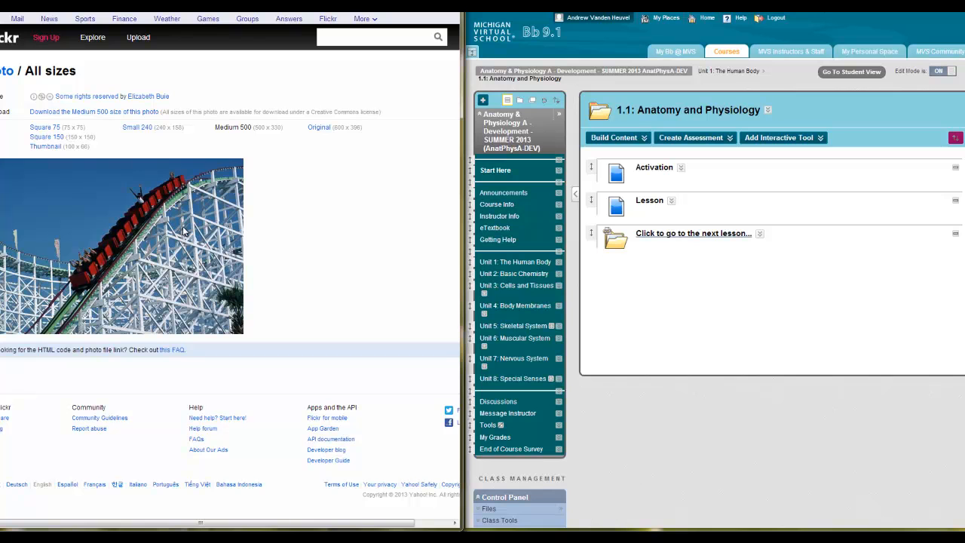
Step: Start saving the roller coaster image and create a folder named Unit 1 inside Project Lead Dev's A & P folder
{"action": "right_click", "coordinate": [140, 227]}
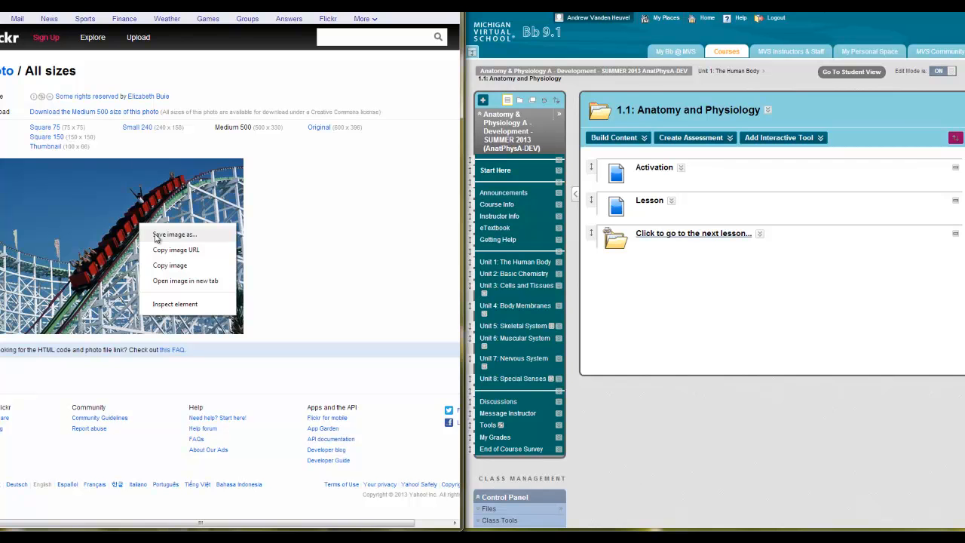
{"action": "left_click", "coordinate": [156, 238]}
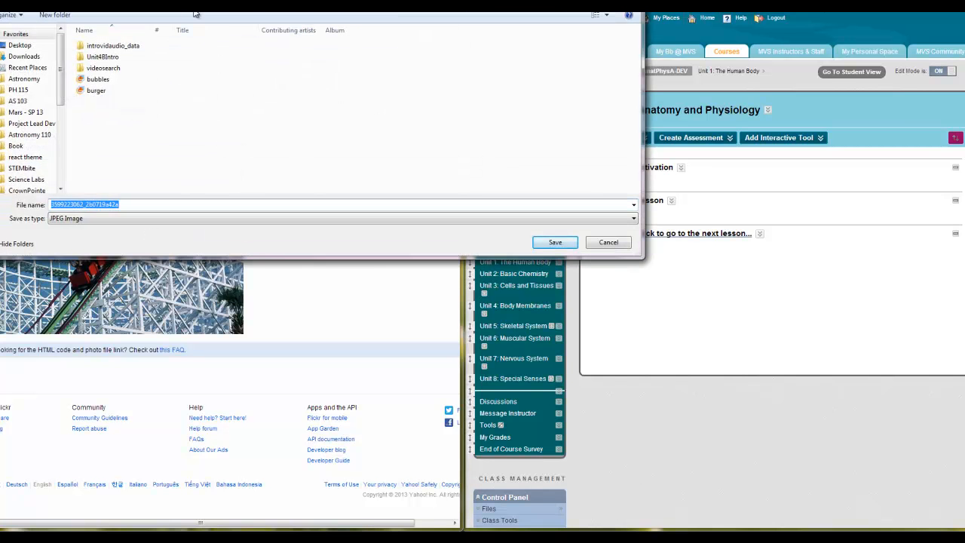
{"action": "scroll", "coordinate": [47, 107], "scroll_direction": "down", "scroll_amount": 1}
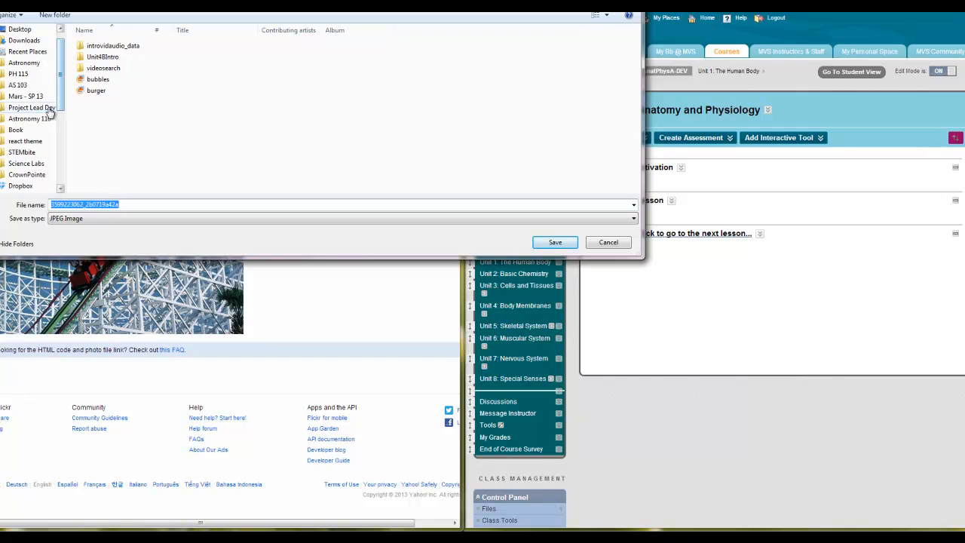
{"action": "left_click", "coordinate": [49, 110]}
{"action": "double_click", "coordinate": [97, 76]}
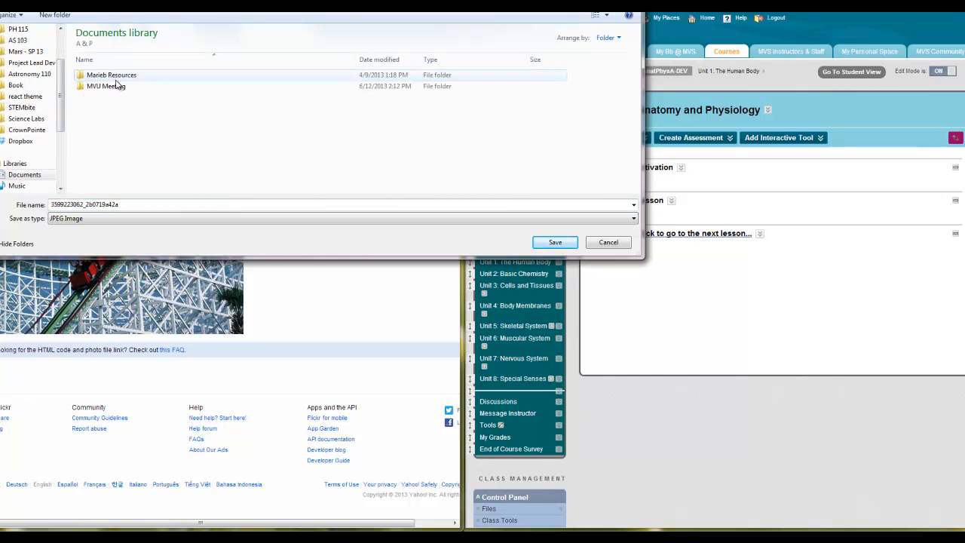
{"action": "right_click", "coordinate": [132, 128]}
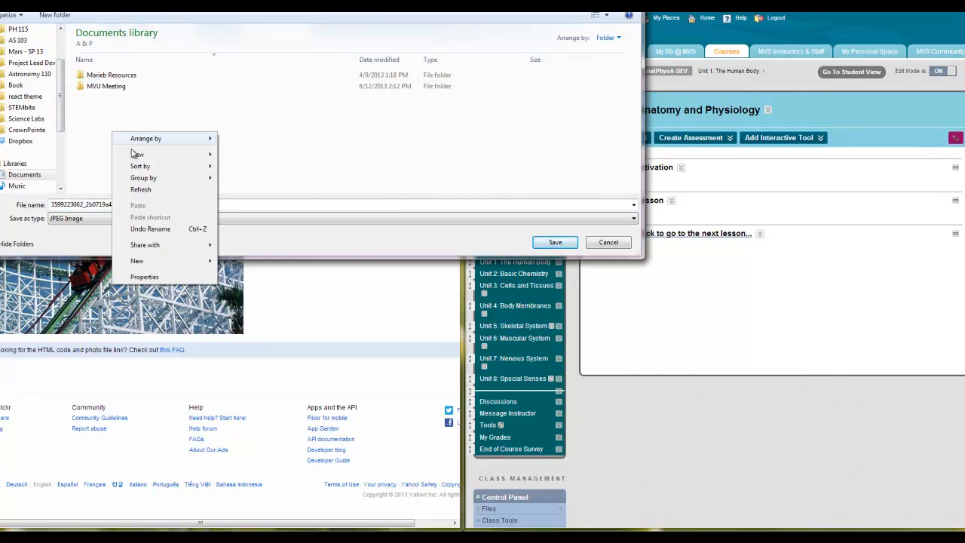
{"action": "mouse_move", "coordinate": [209, 262]}
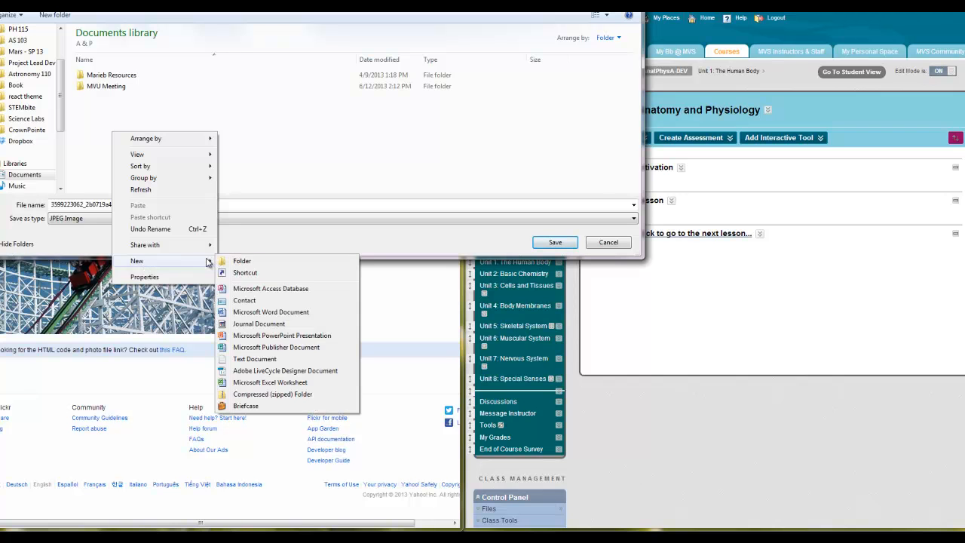
{"action": "left_click", "coordinate": [239, 260]}
{"action": "type", "text": "Unit 1"}
{"action": "key", "text": "Return"}
Step: Save the image in the Unit 1 folder under the file name Act1.1
{"action": "double_click", "coordinate": [101, 99]}
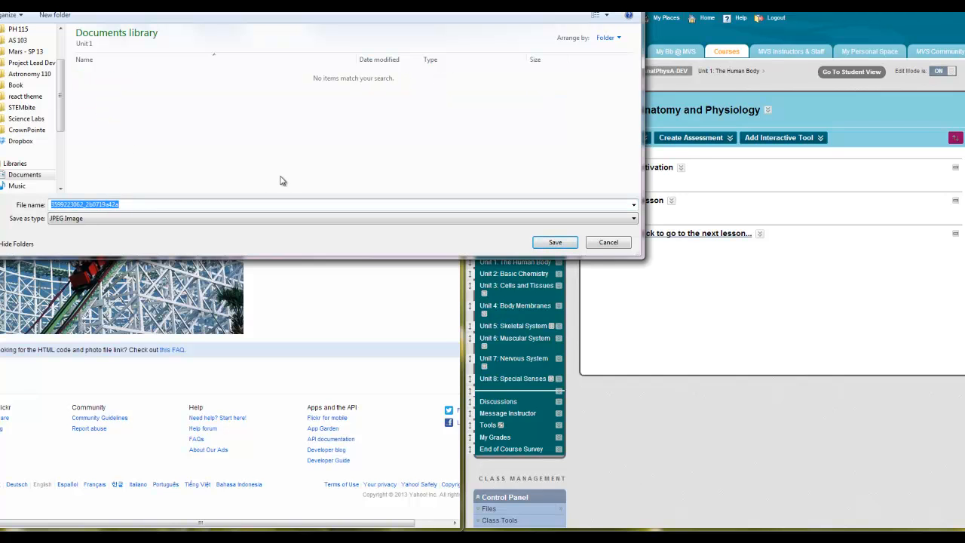
{"action": "type", "text": "Act"}
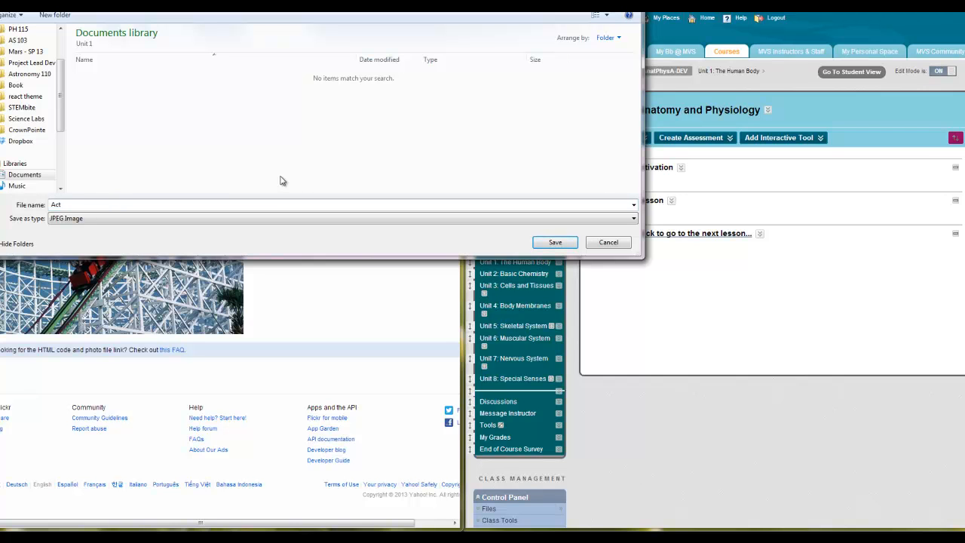
{"action": "type", "text": "1.1"}
{"action": "key", "text": "Return"}
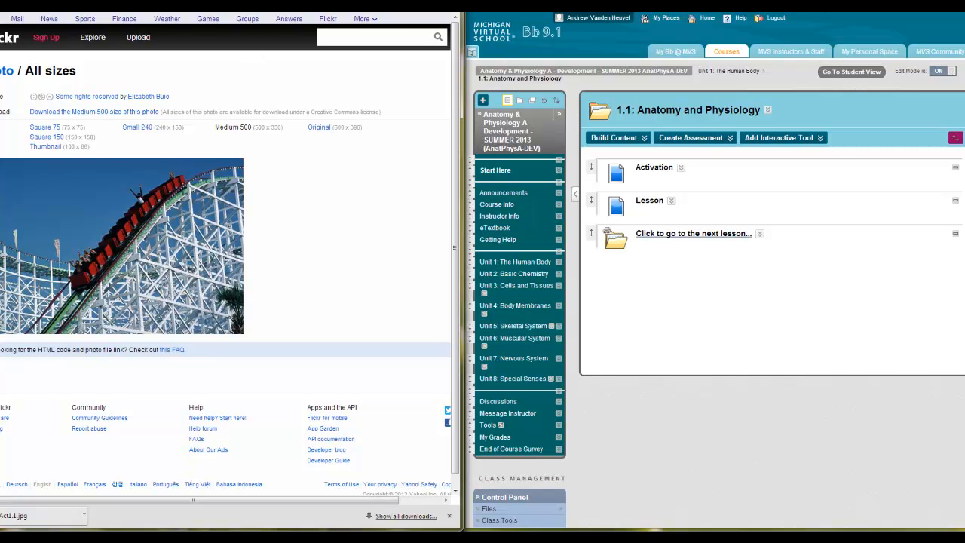
Step: Return to the Phase 2 worksheet and copy the Activation paragraph beginning "Does this picture look familiar?"
{"action": "left_click", "coordinate": [230, 6]}
{"action": "left_click", "coordinate": [284, 323]}
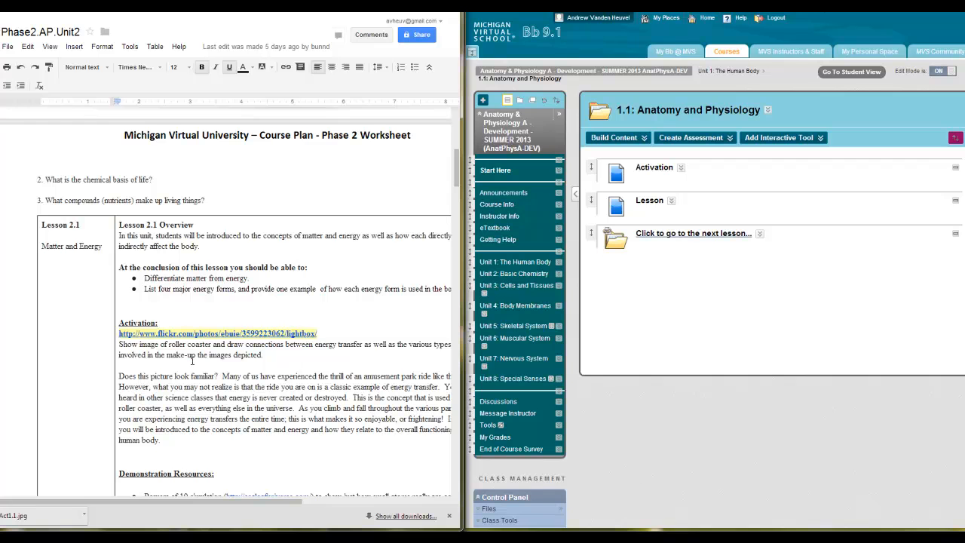
{"action": "left_click_drag", "start_coordinate": [180, 443], "coordinate": [119, 374]}
{"action": "right_click", "coordinate": [139, 387]}
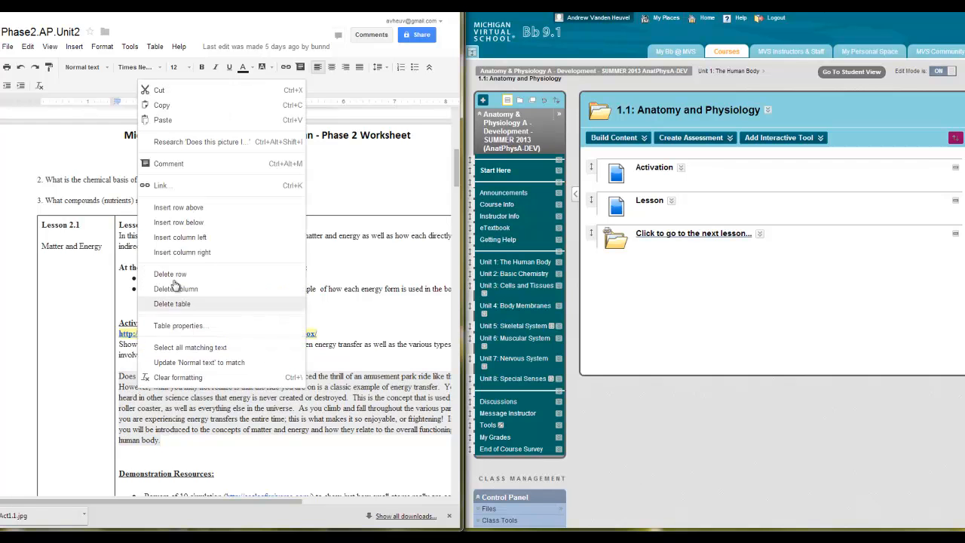
{"action": "left_click", "coordinate": [181, 113]}
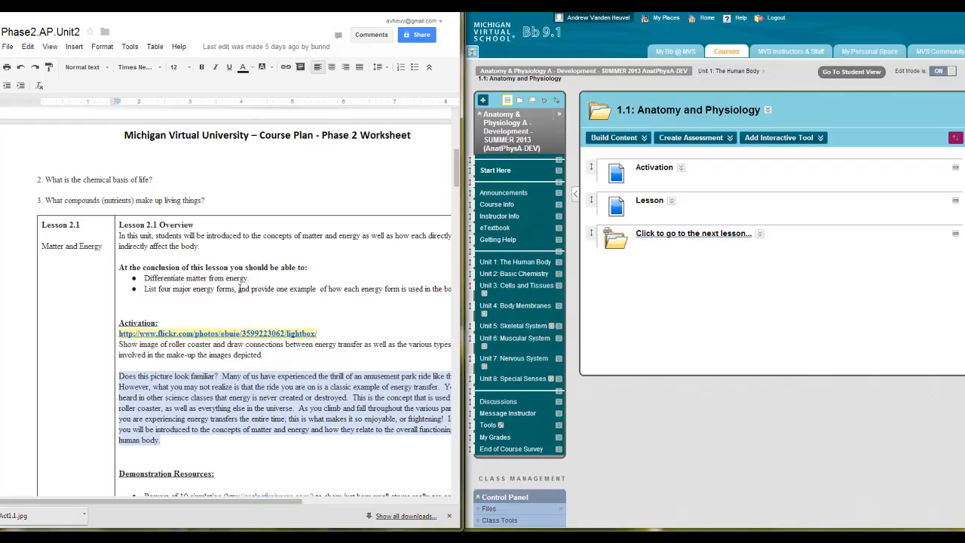
Step: Open the Activation item of lesson 1.1 for editing and paste the copied paragraph into its text
{"action": "left_click", "coordinate": [658, 185]}
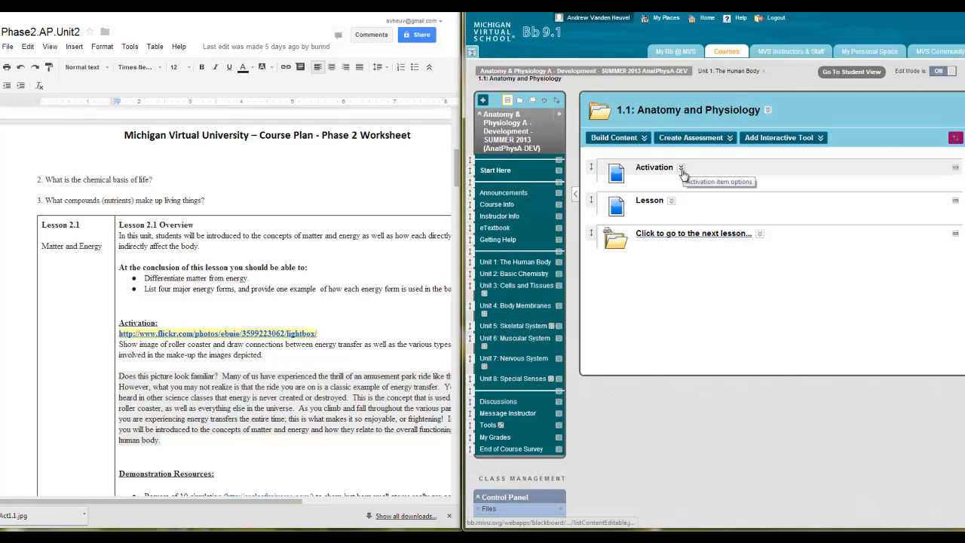
{"action": "left_click", "coordinate": [681, 169]}
{"action": "left_click", "coordinate": [691, 189]}
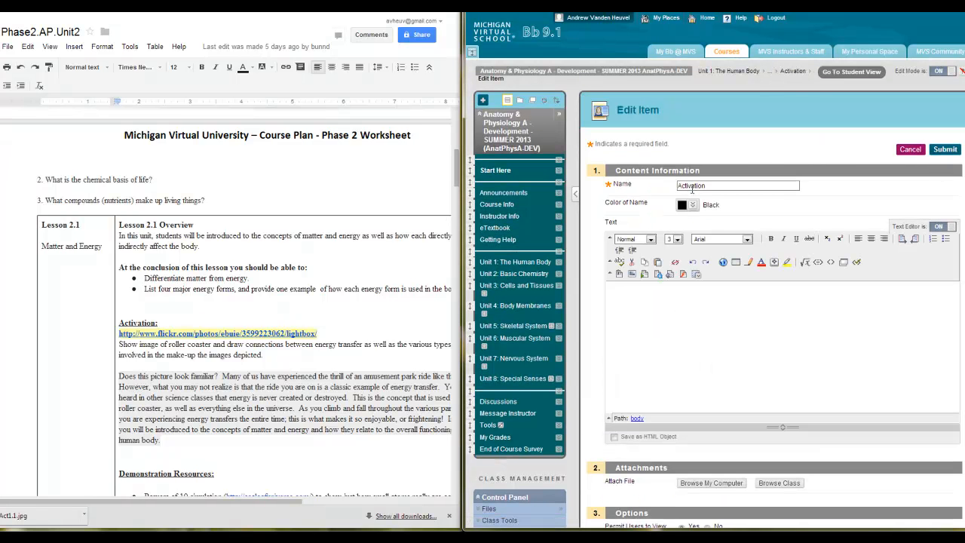
{"action": "left_click_drag", "start_coordinate": [679, 186], "coordinate": [719, 187]}
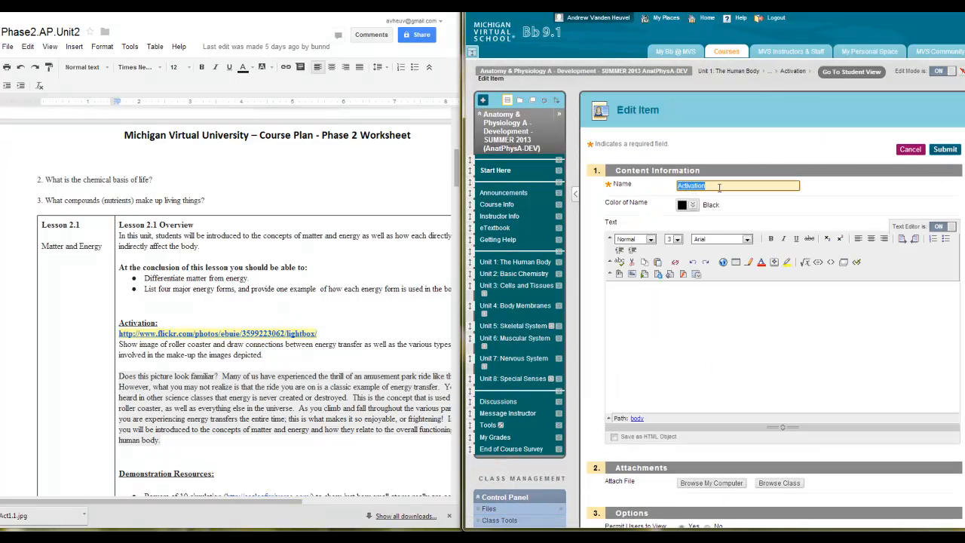
{"action": "left_click", "coordinate": [663, 300]}
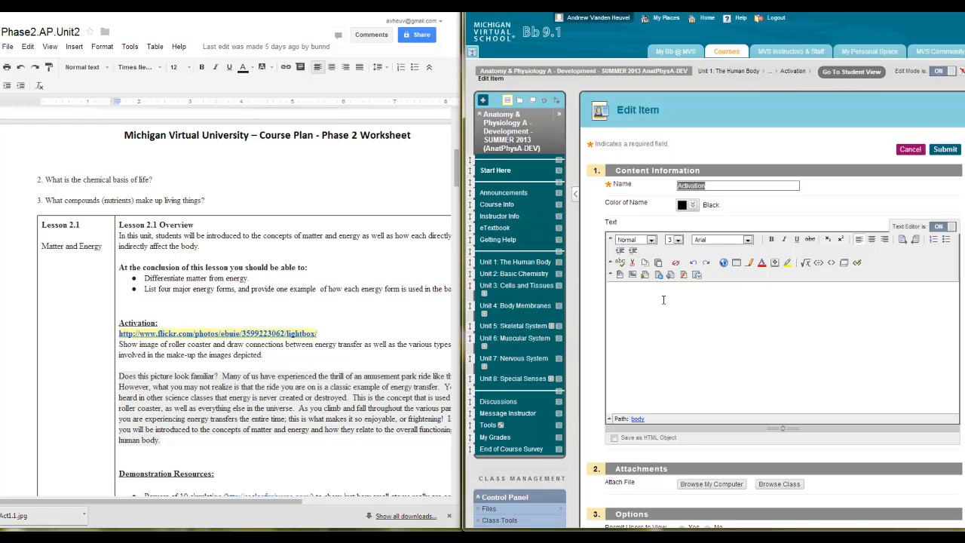
{"action": "key", "text": "ctrl+v"}
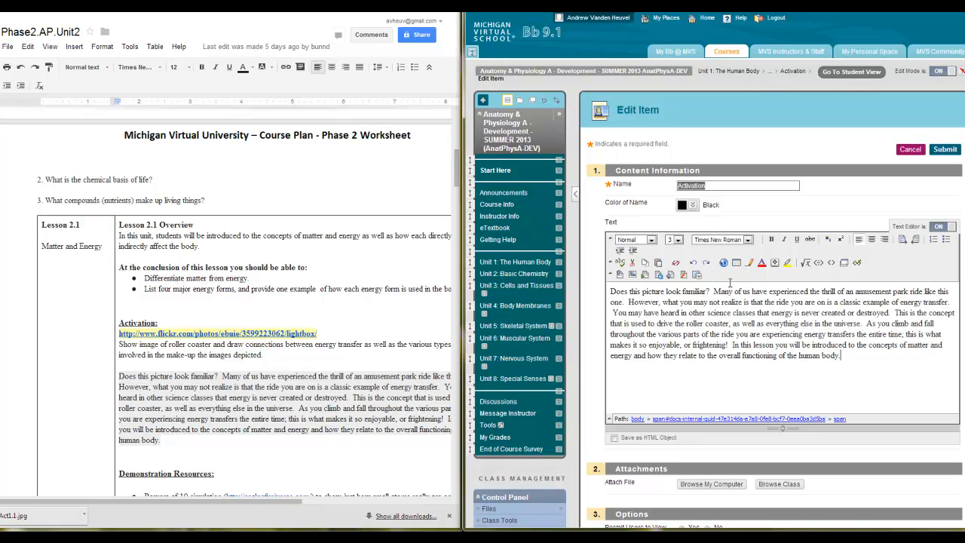
Step: Remove the extra space before "You may have heard" in the pasted paragraph
{"action": "key", "text": "BackSpace"}
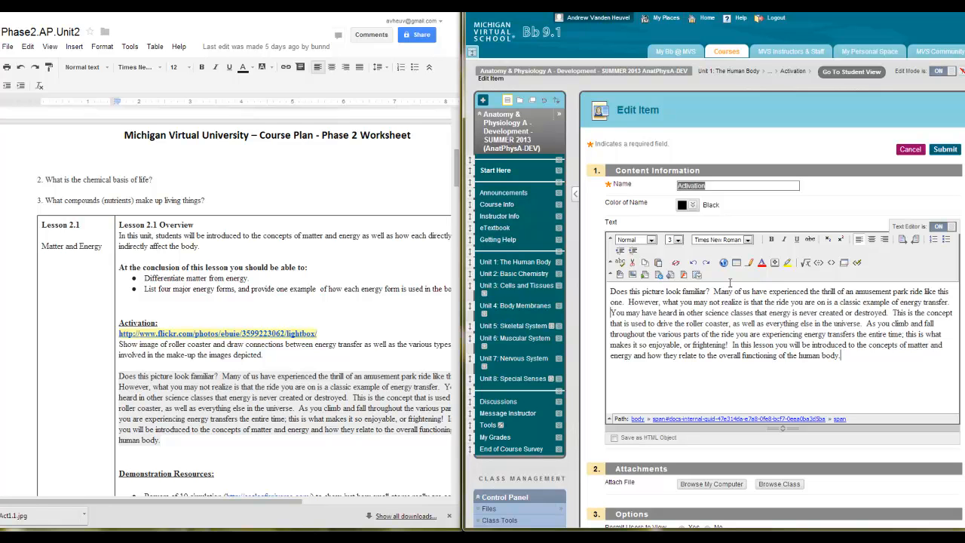
{"action": "key", "text": "BackSpace"}
{"action": "key", "text": "Return"}
{"action": "left_click_drag", "start_coordinate": [611, 291], "coordinate": [894, 361]}
{"action": "left_click", "coordinate": [894, 361]}
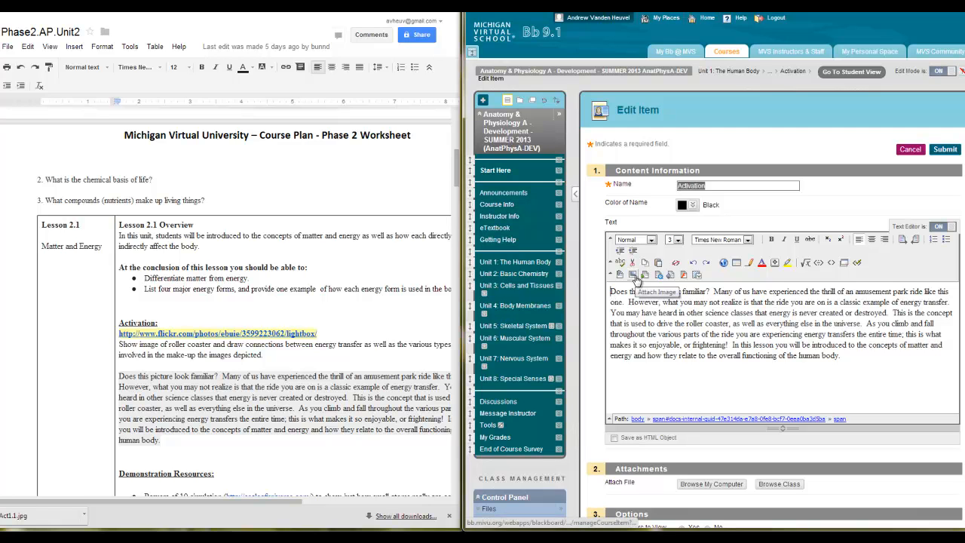
Step: Attach the image Act1.1 from the Unit 1 folder on the computer, to go above the paragraph
{"action": "left_click", "coordinate": [636, 276]}
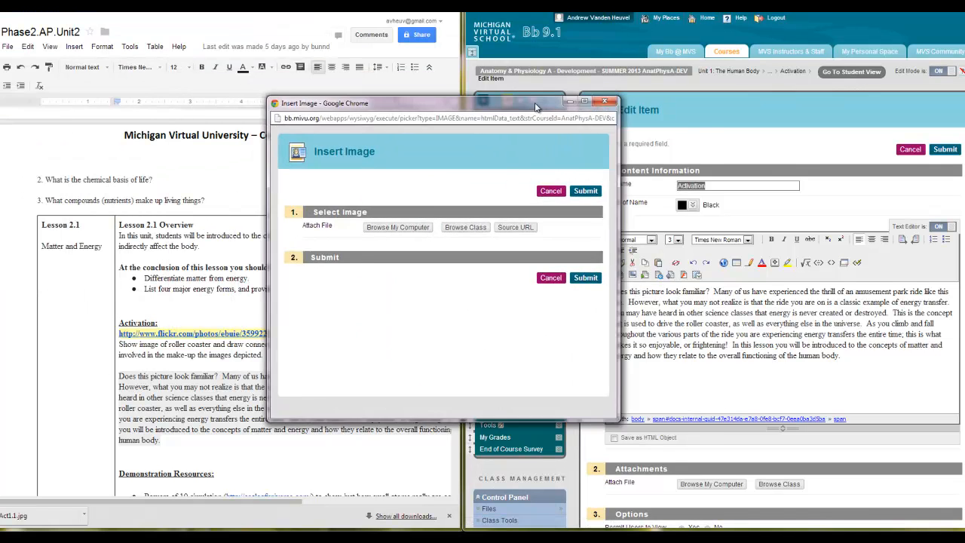
{"action": "left_click_drag", "start_coordinate": [536, 108], "coordinate": [628, 116]}
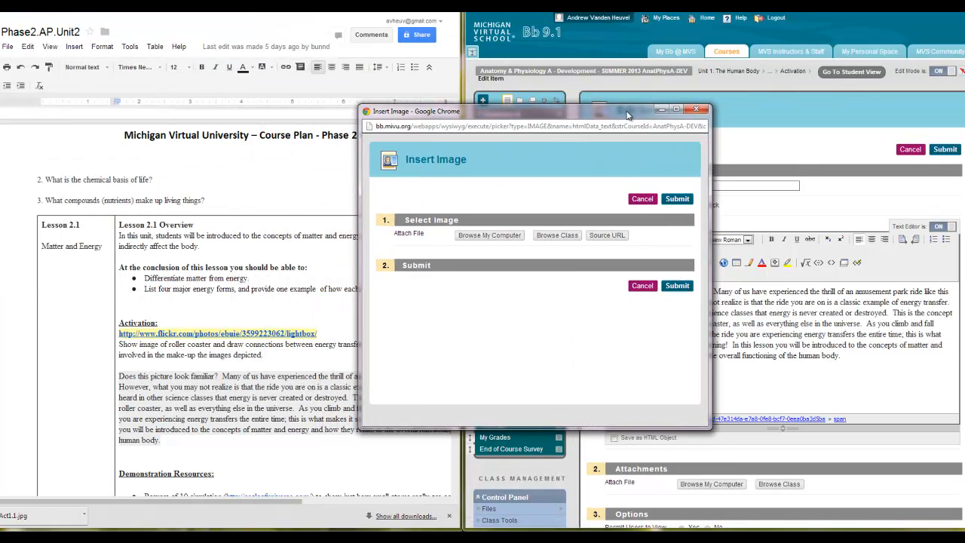
{"action": "left_click", "coordinate": [487, 235]}
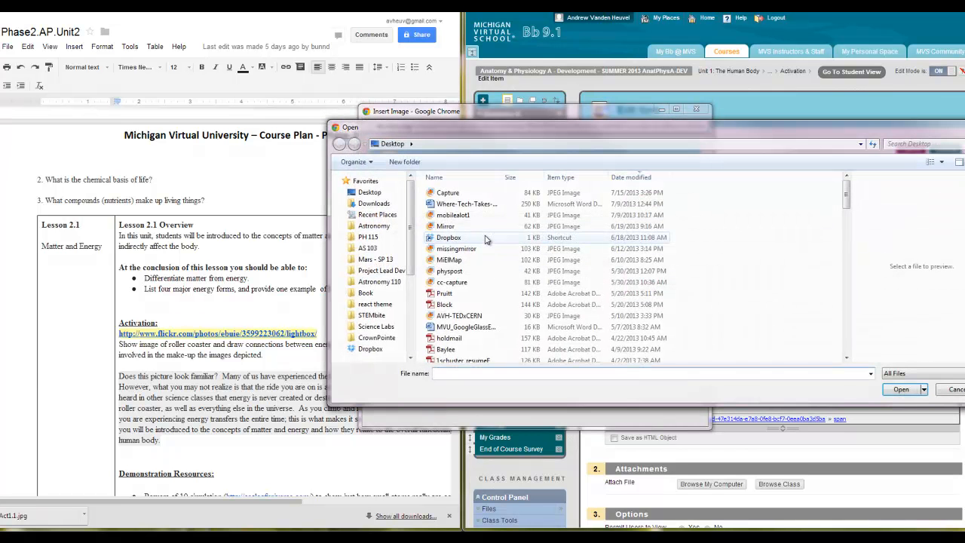
{"action": "left_click", "coordinate": [385, 271]}
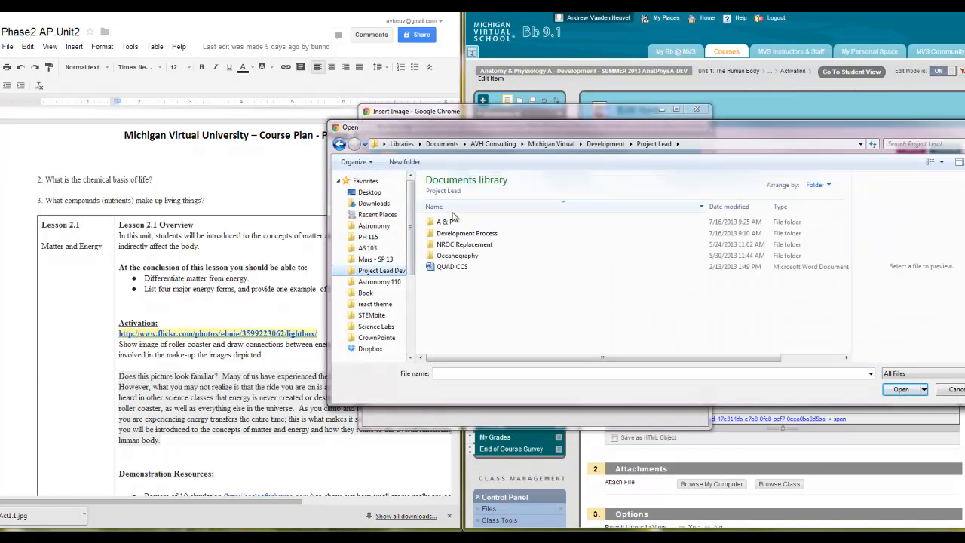
{"action": "double_click", "coordinate": [450, 219]}
{"action": "double_click", "coordinate": [447, 245]}
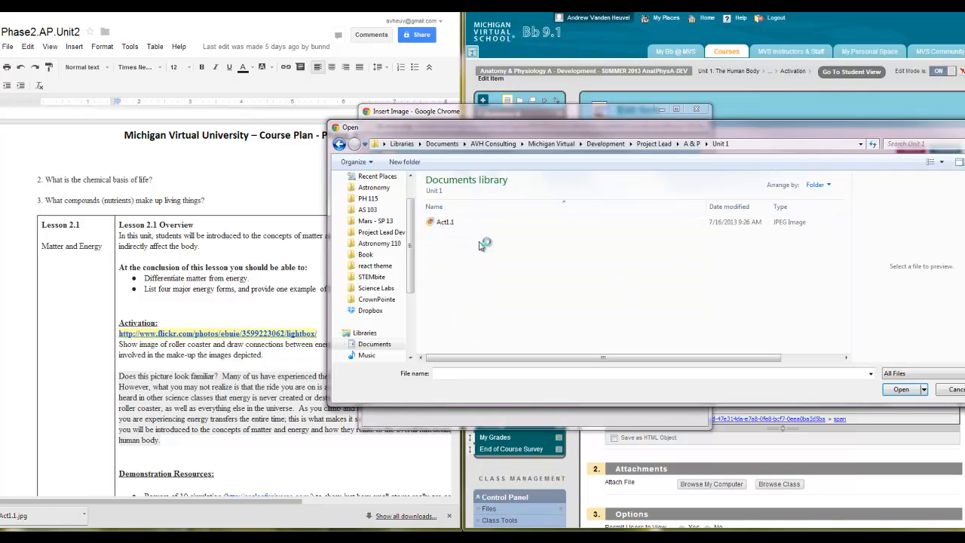
{"action": "left_click", "coordinate": [452, 226]}
{"action": "double_click", "coordinate": [452, 227]}
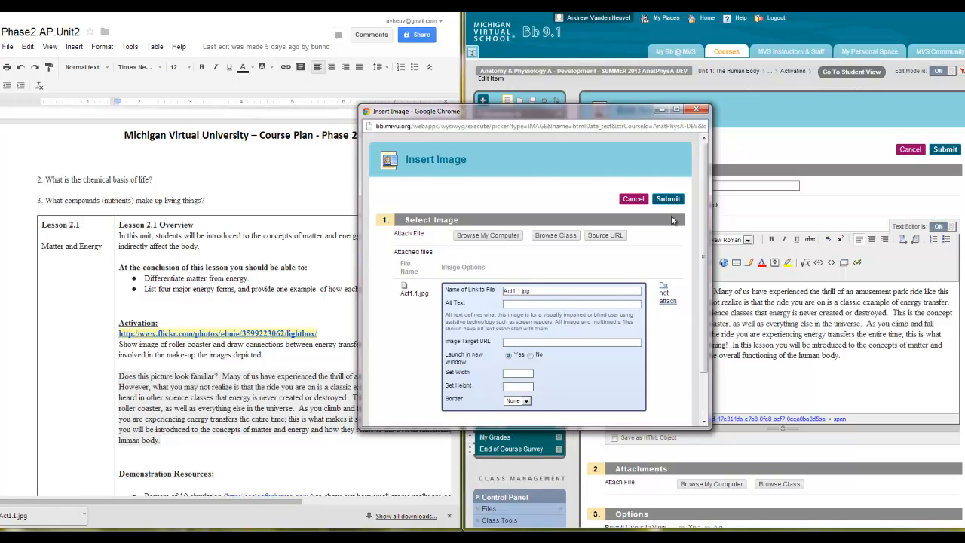
Step: Set the attached image's width to 300
{"action": "scroll", "coordinate": [674, 226], "scroll_direction": "down", "scroll_amount": 1}
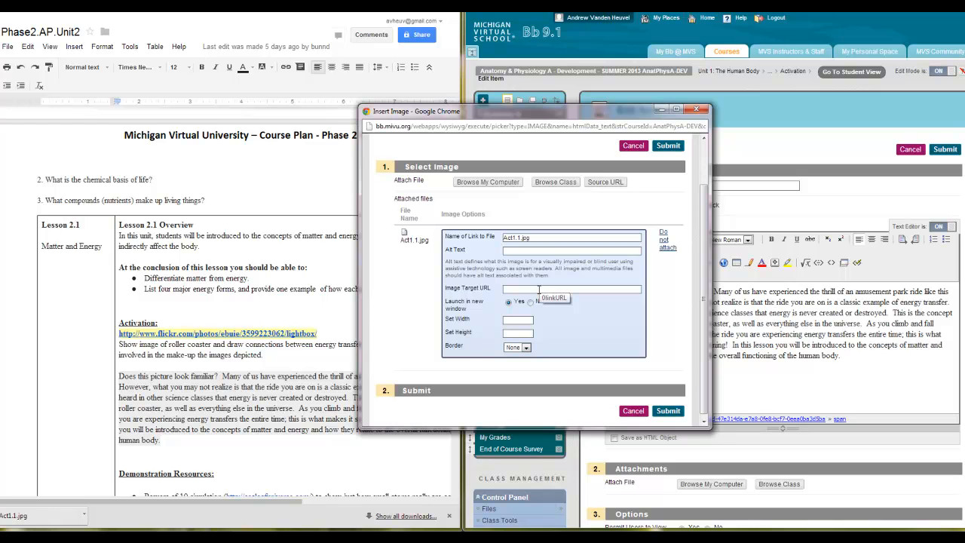
{"action": "left_click", "coordinate": [527, 320]}
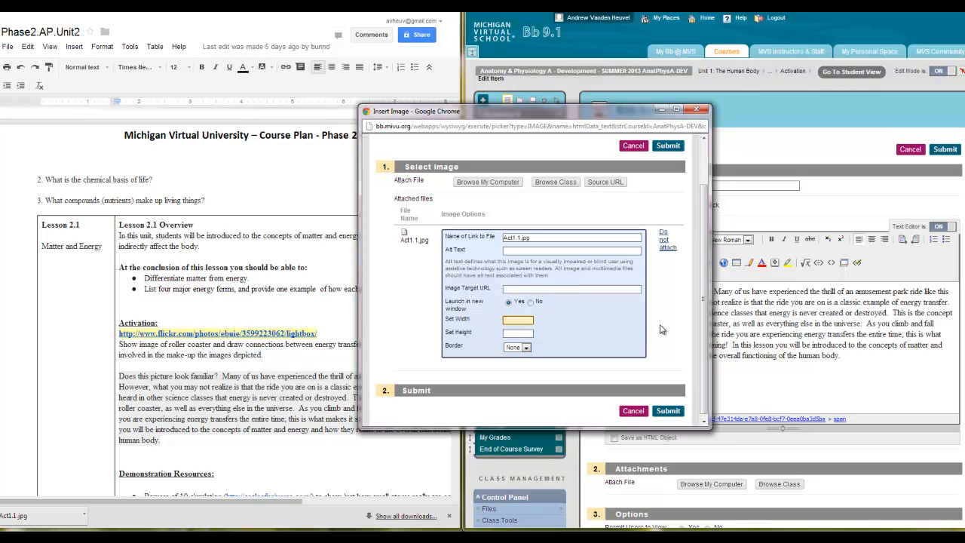
{"action": "type", "text": "300"}
Step: Set the image's target URL to the Flickr lightbox link copied from the worksheet's Activation section
{"action": "left_click", "coordinate": [508, 288]}
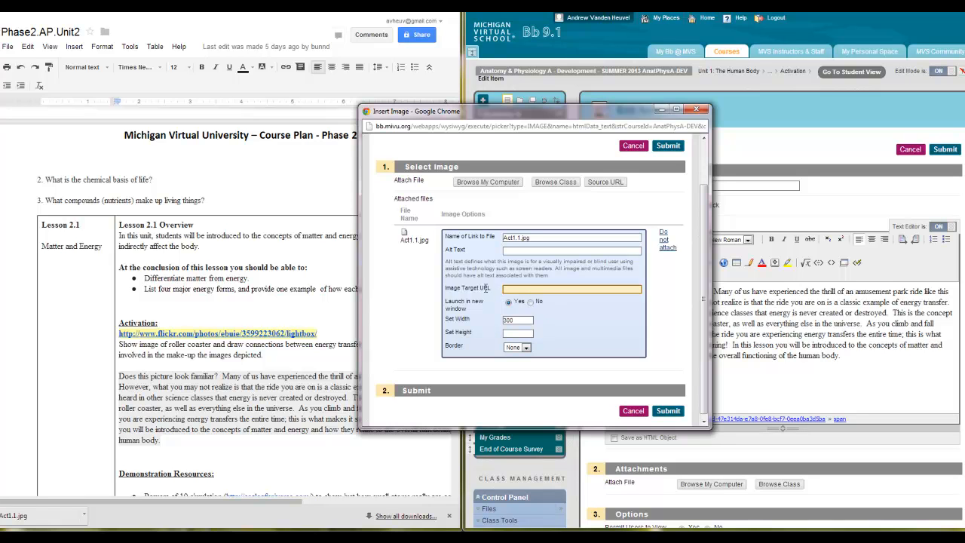
{"action": "left_click", "coordinate": [321, 334]}
{"action": "left_click_drag", "start_coordinate": [320, 334], "coordinate": [116, 334]}
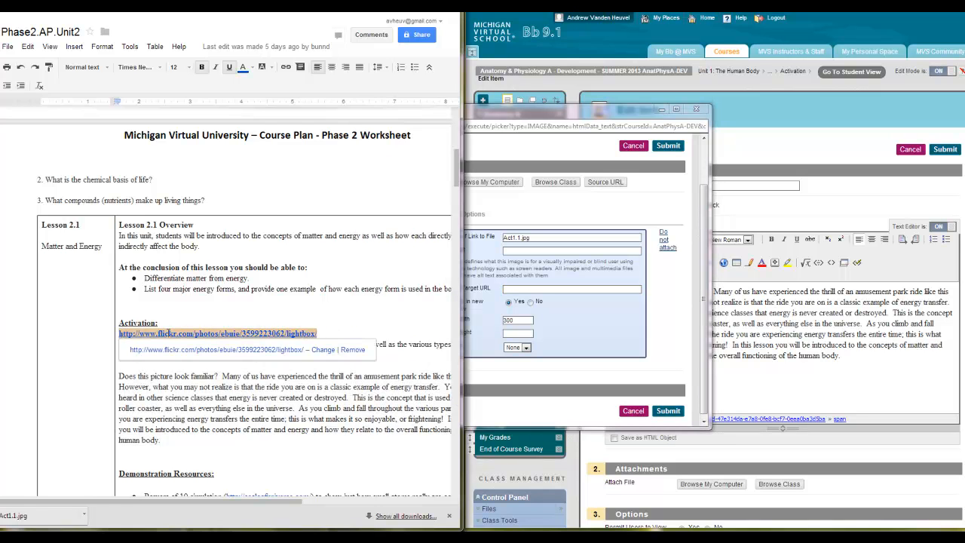
{"action": "right_click", "coordinate": [167, 333]}
{"action": "left_click", "coordinate": [199, 190]}
{"action": "left_click", "coordinate": [519, 291]}
{"action": "right_click", "coordinate": [519, 292]}
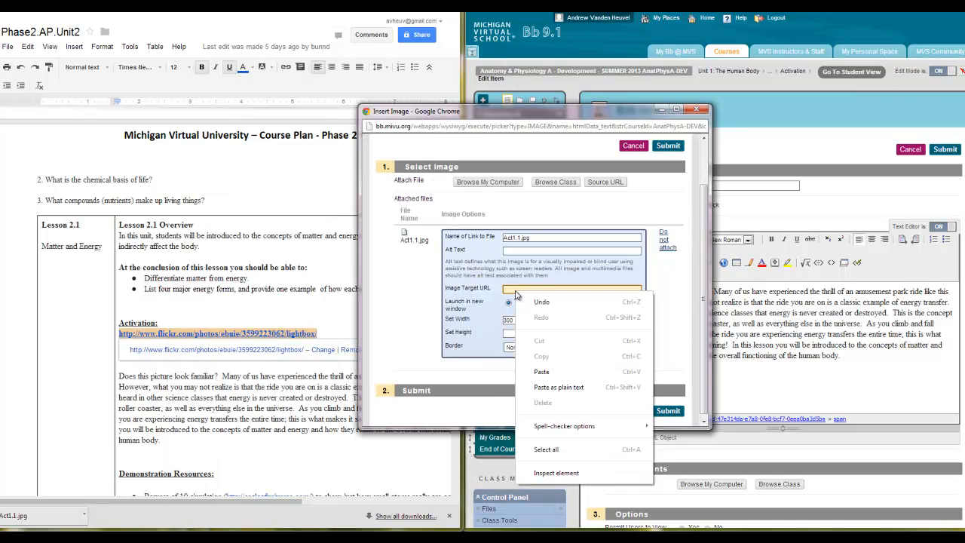
{"action": "left_click", "coordinate": [541, 372]}
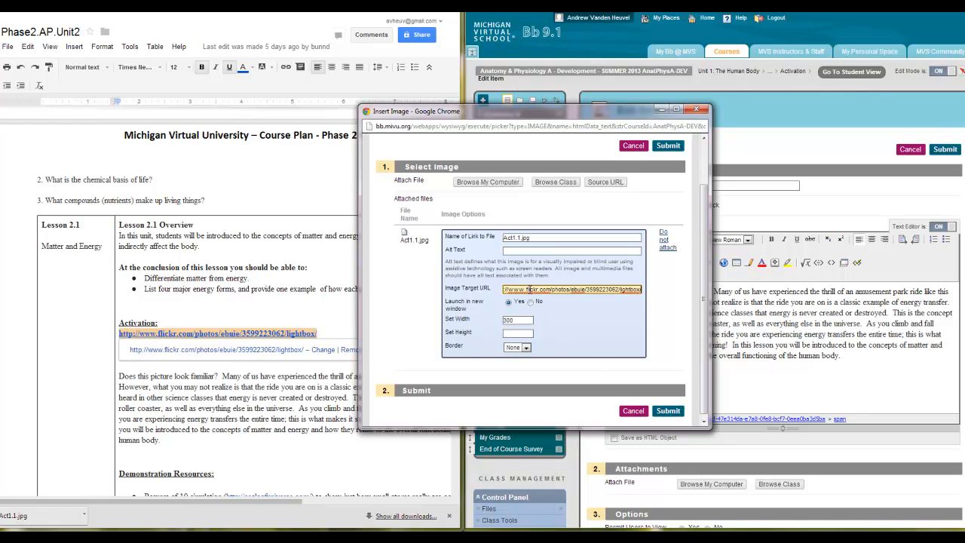
Step: Submit the image settings and insert the linked image into the Activation item's text
{"action": "left_click", "coordinate": [523, 323]}
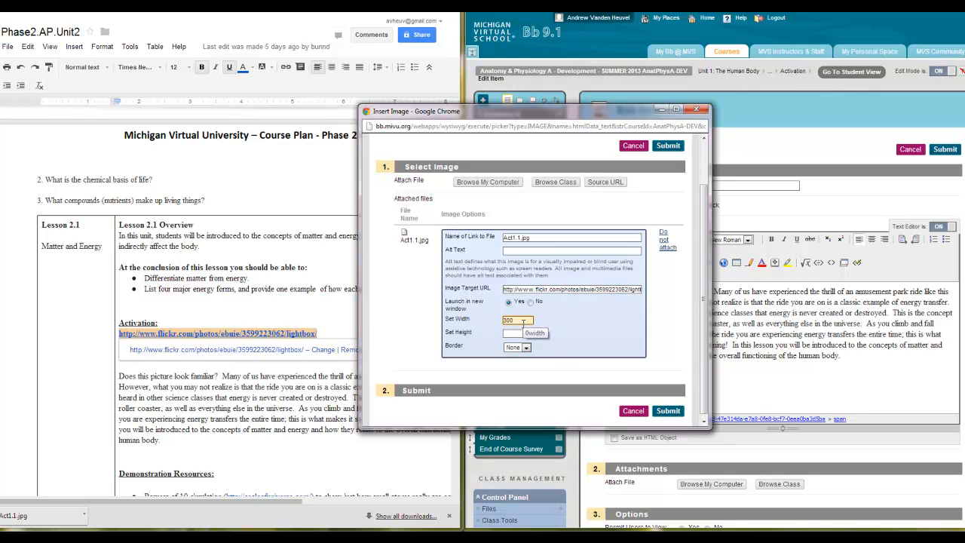
{"action": "left_click", "coordinate": [667, 410]}
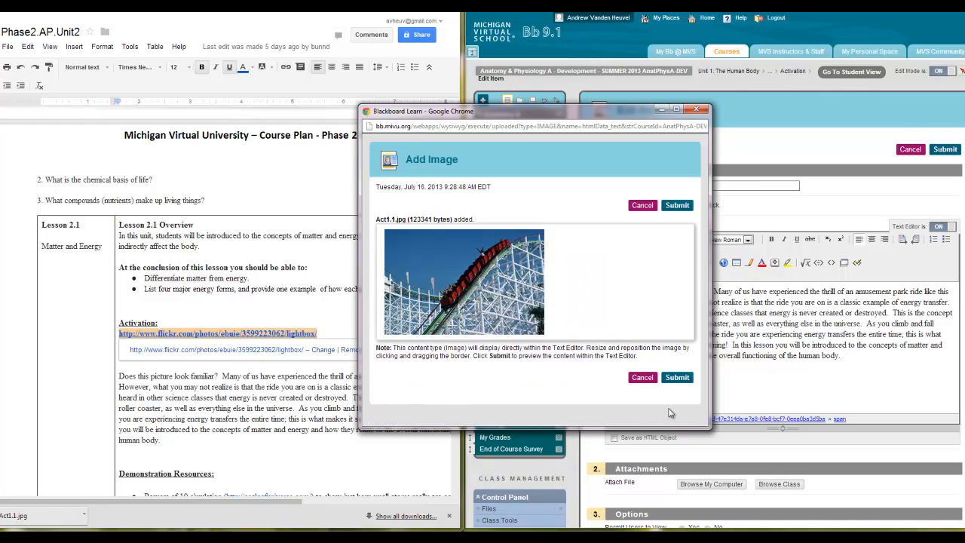
{"action": "left_click", "coordinate": [676, 378]}
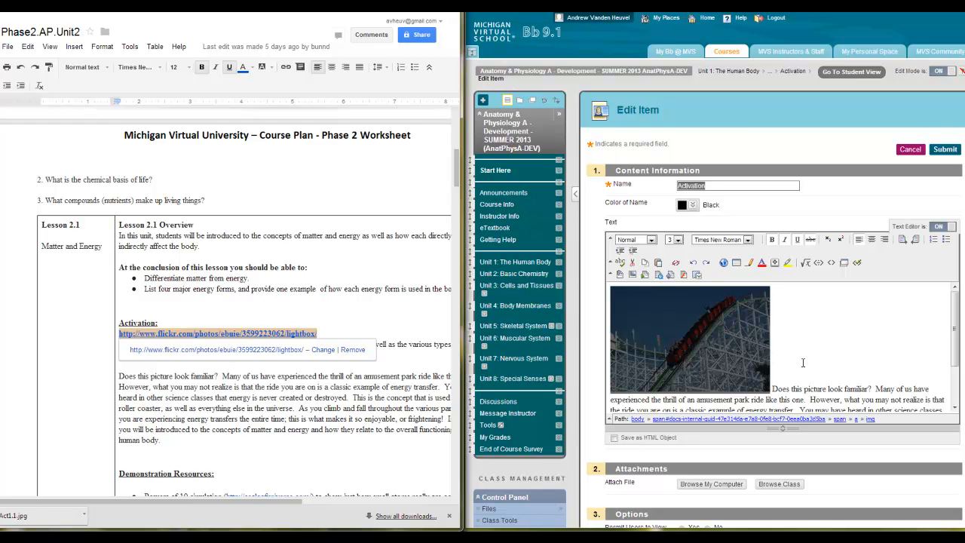
{"action": "scroll", "coordinate": [803, 363], "scroll_direction": "down", "scroll_amount": 2}
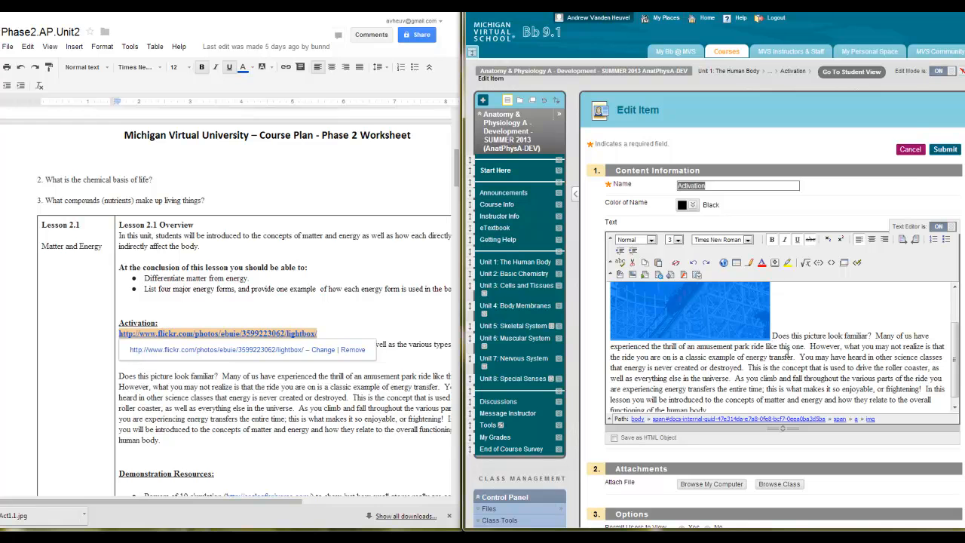
{"action": "right_click", "coordinate": [755, 324]}
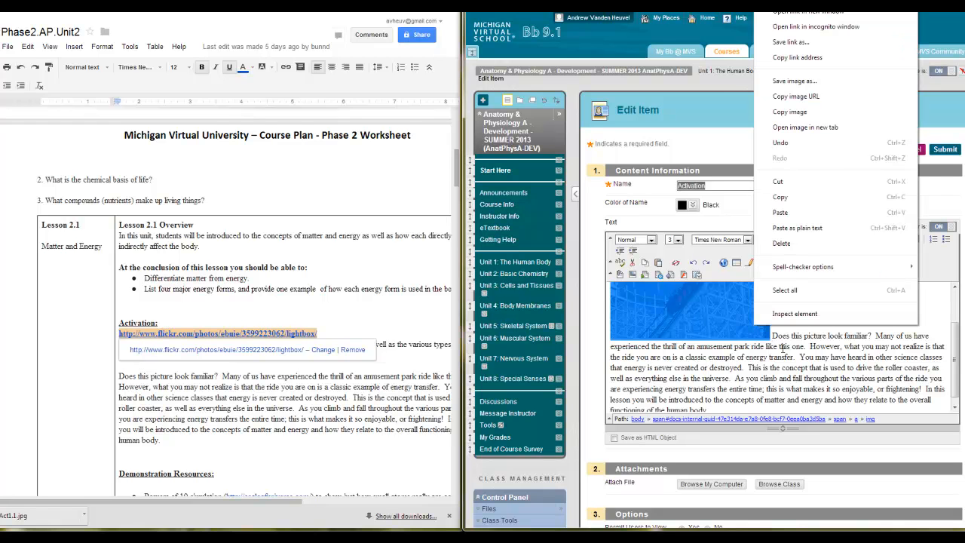
{"action": "left_click", "coordinate": [774, 340]}
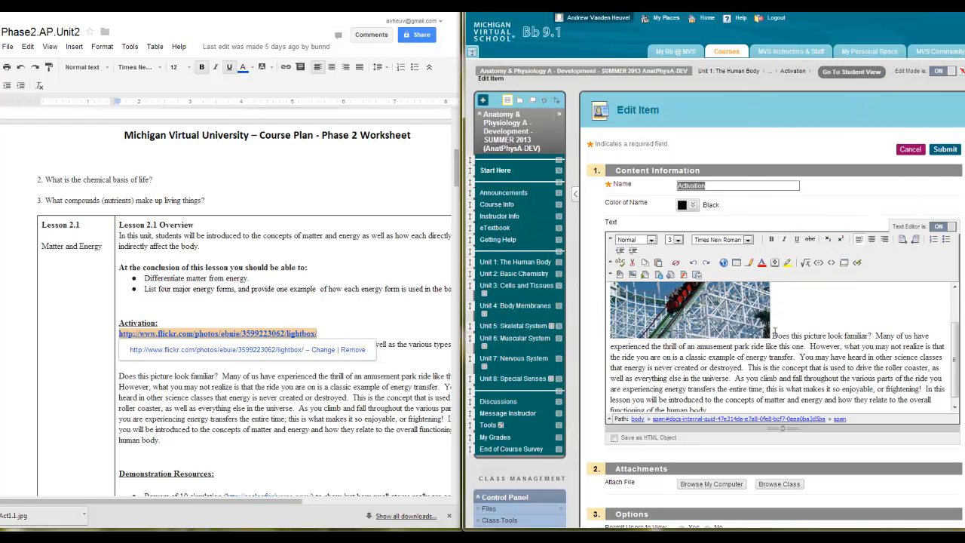
{"action": "scroll", "coordinate": [775, 332], "scroll_direction": "up", "scroll_amount": 2}
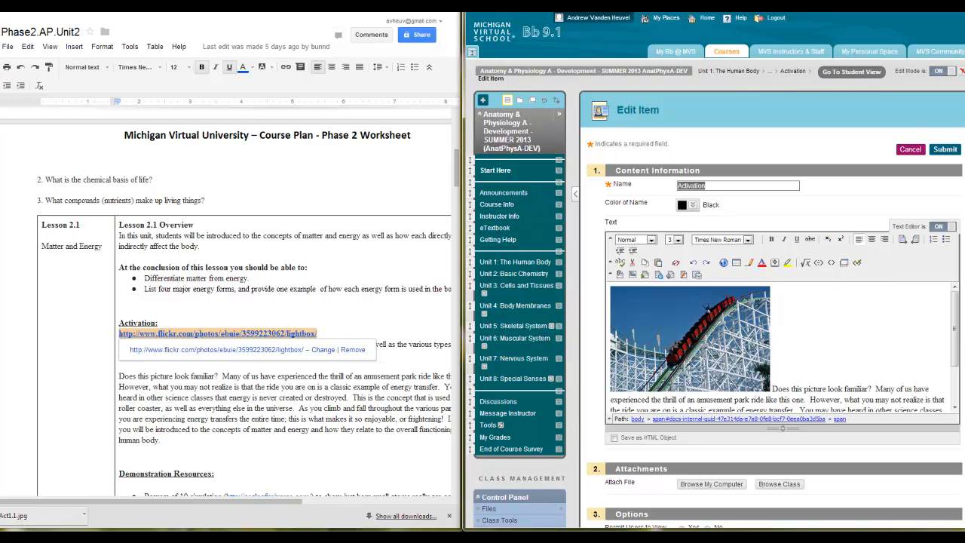
Step: In the text's HTML source, add the attribute align="left" right after img in the roller coaster image's tag
{"action": "left_click", "coordinate": [829, 281]}
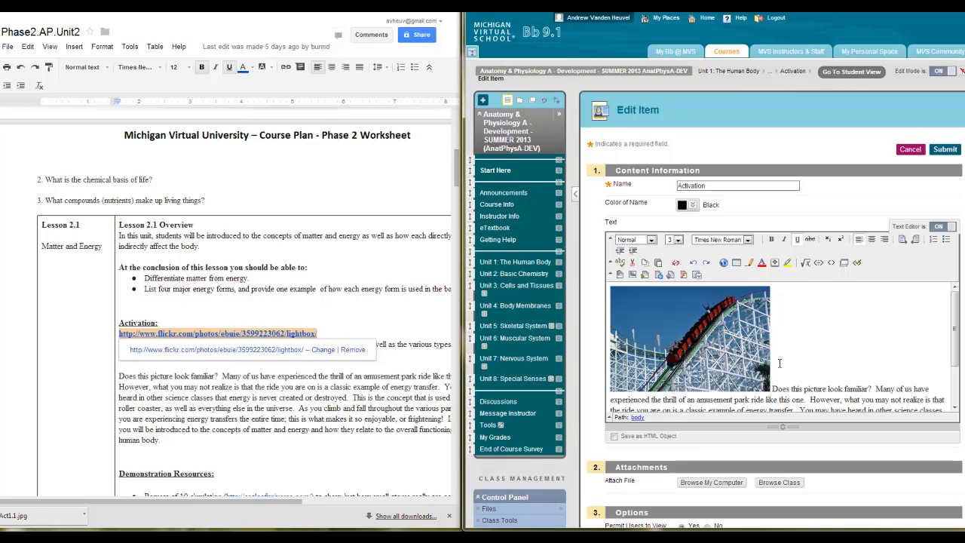
{"action": "left_click", "coordinate": [832, 264]}
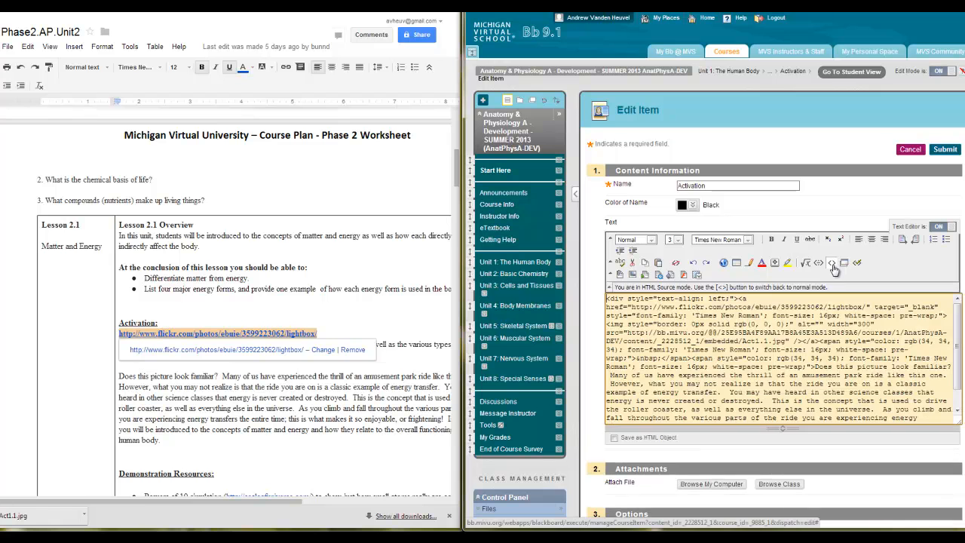
{"action": "mouse_move", "coordinate": [956, 343]}
{"action": "left_mouse_down"}
{"action": "mouse_move", "coordinate": [958, 370]}
{"action": "mouse_move", "coordinate": [956, 338]}
{"action": "left_mouse_up"}
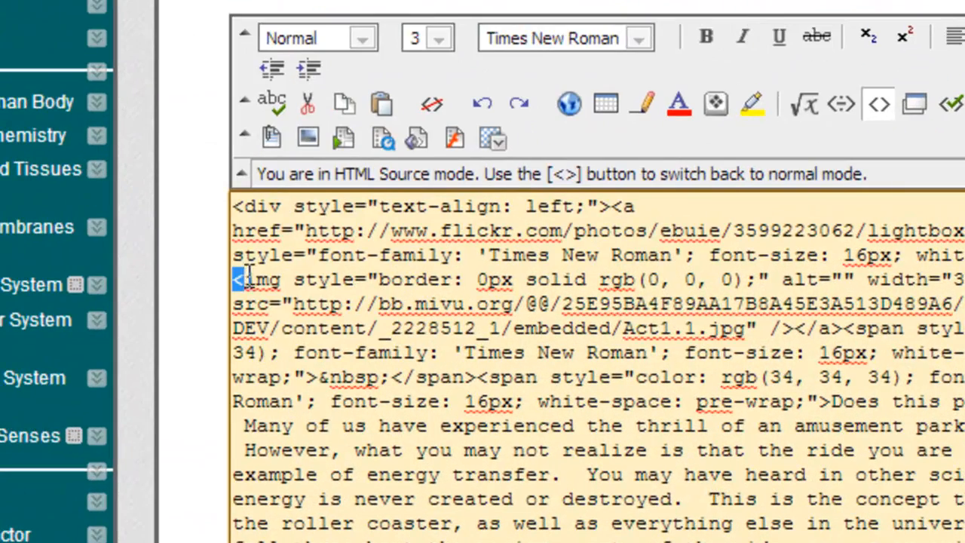
{"action": "left_click_drag", "start_coordinate": [608, 324], "coordinate": [624, 324]}
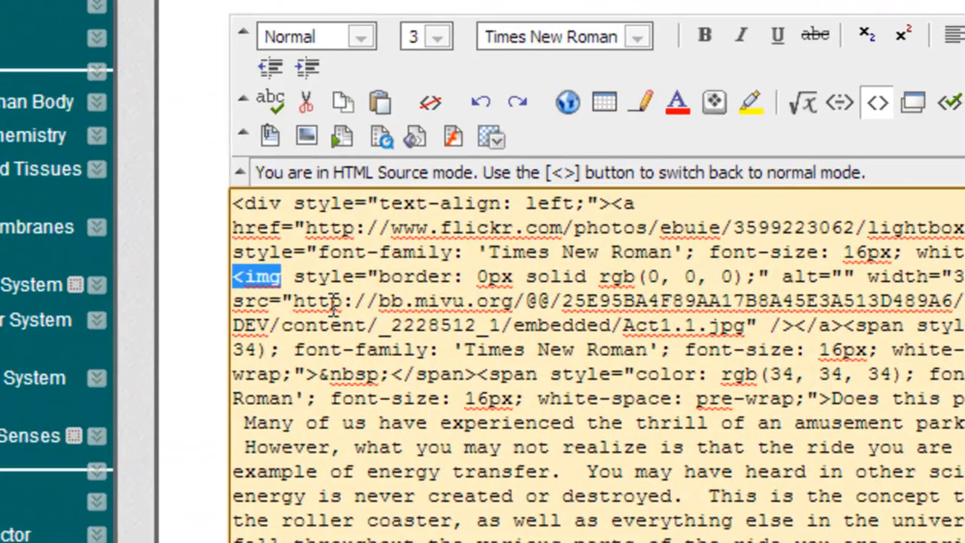
{"action": "left_click", "coordinate": [295, 277]}
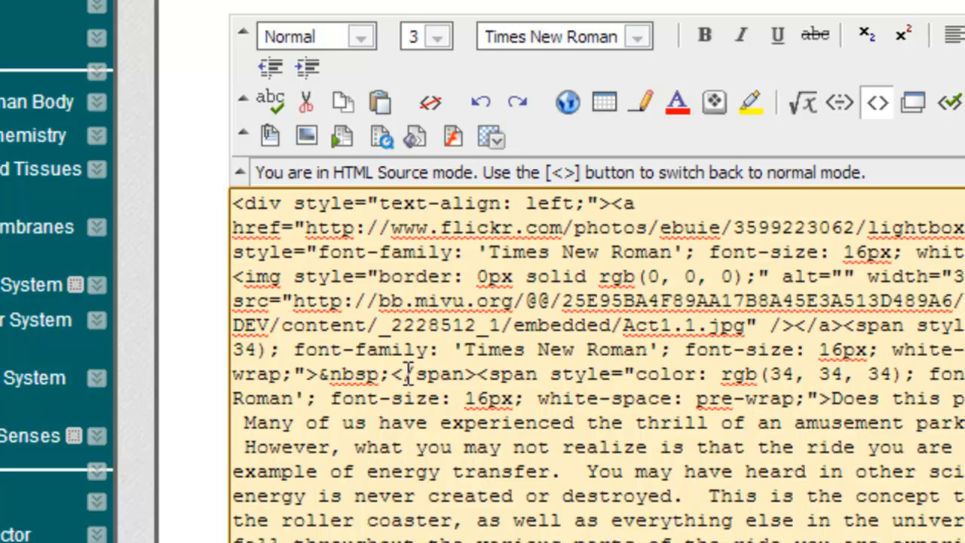
{"action": "type", "text": "align="}
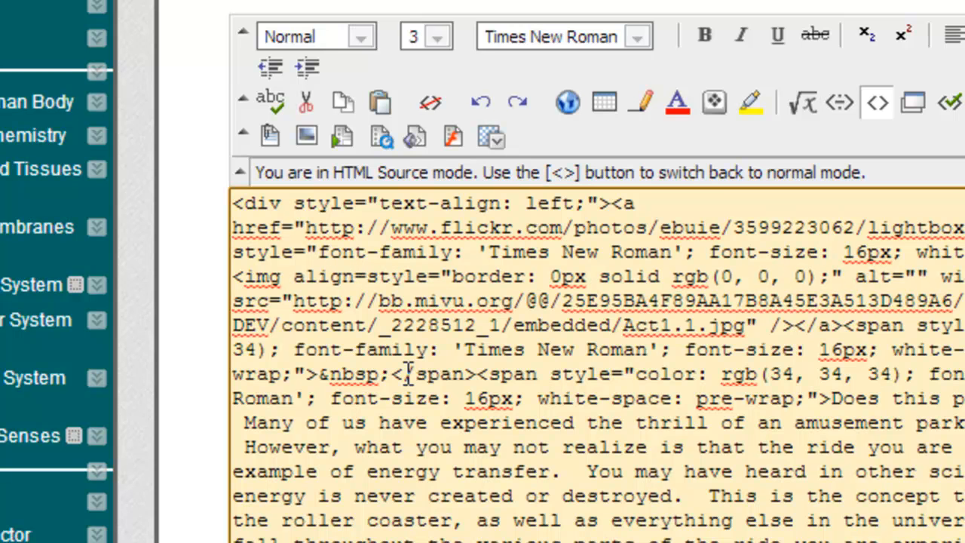
{"action": "type", "text": "\""}
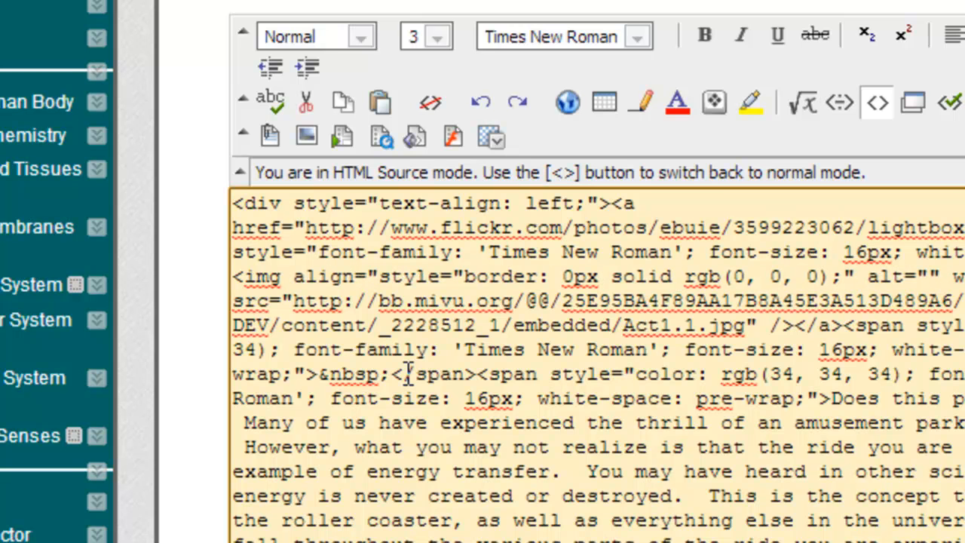
{"action": "type", "text": "left\""}
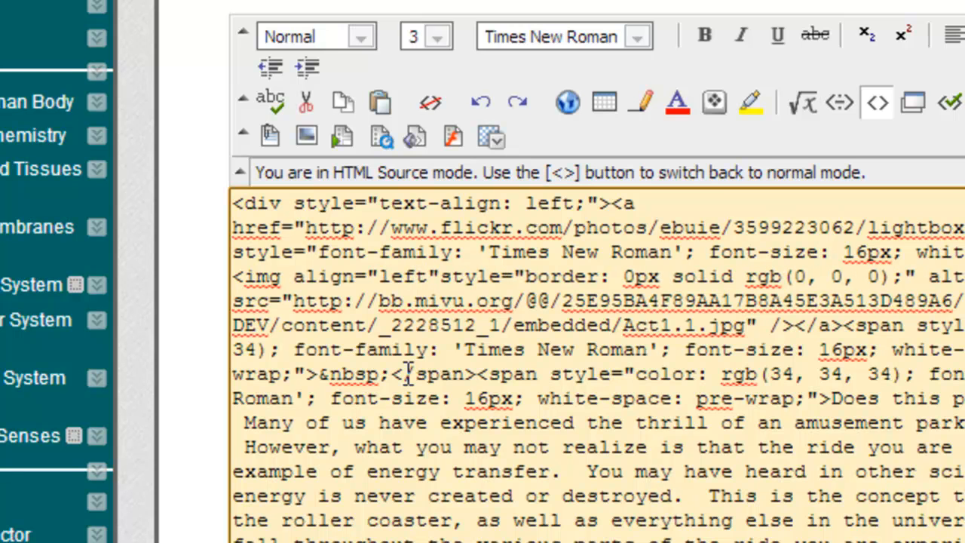
Step: Highlight the align="left" attribute in the image tag of the HTML source
{"action": "key", "text": "Left"}
{"action": "key", "text": "shift+Left"}
{"action": "key", "text": "shift+Left"}
{"action": "key", "text": "shift+Left"}
{"action": "key", "text": "shift+Left"}
{"action": "key", "text": "shift+Left"}
{"action": "key", "text": "shift+Left"}
{"action": "key", "text": "shift+Left"}
{"action": "key", "text": "shift+Left"}
{"action": "key", "text": "shift+Left"}
{"action": "key", "text": "shift+Left"}
{"action": "key", "text": "shift+Left"}
{"action": "key", "text": "shift+Left"}
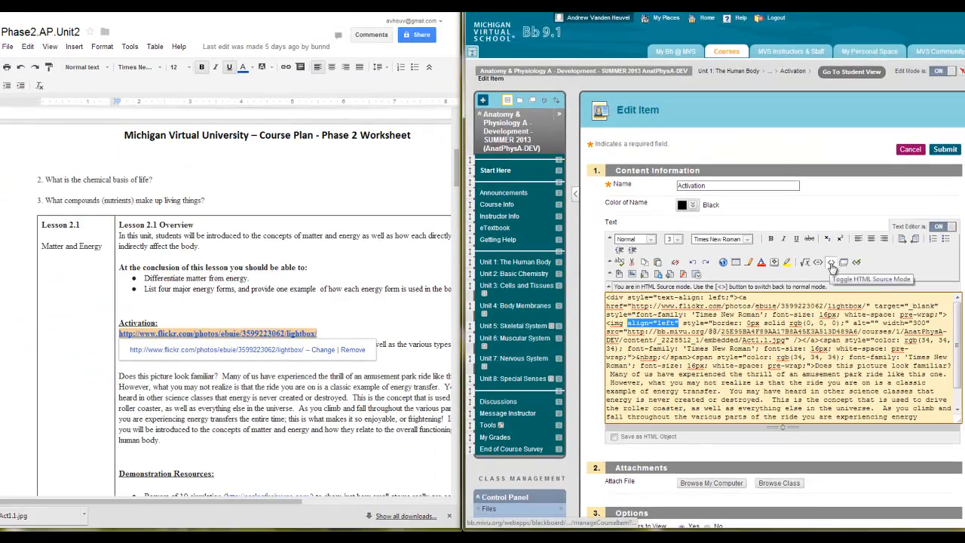
Step: Switch the text back from HTML source to normal mode and submit the edited Activation item
{"action": "left_click", "coordinate": [831, 264]}
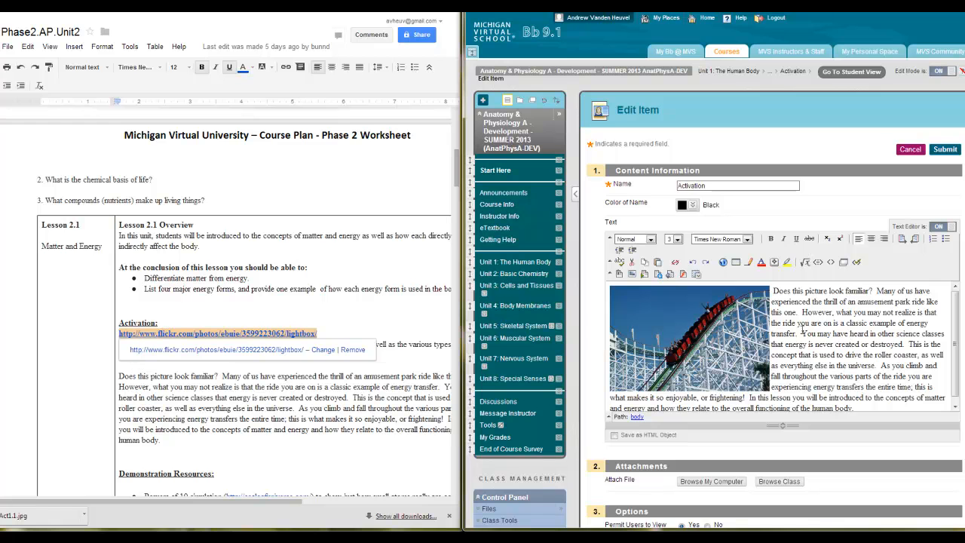
{"action": "left_click", "coordinate": [944, 150]}
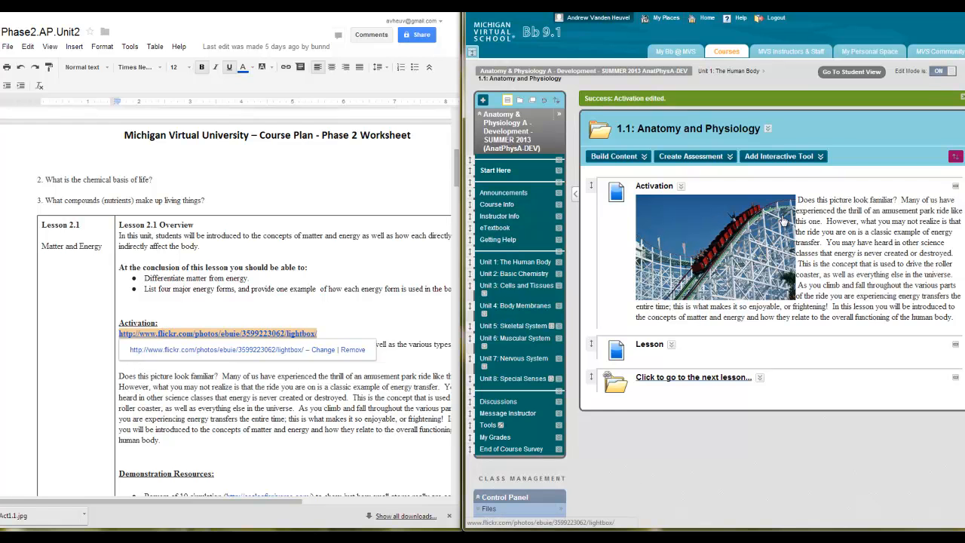
Step: Examine the paragraph beside the roller coaster image and widen the course window to check its text wrapping
{"action": "left_click_drag", "start_coordinate": [797, 200], "coordinate": [892, 318]}
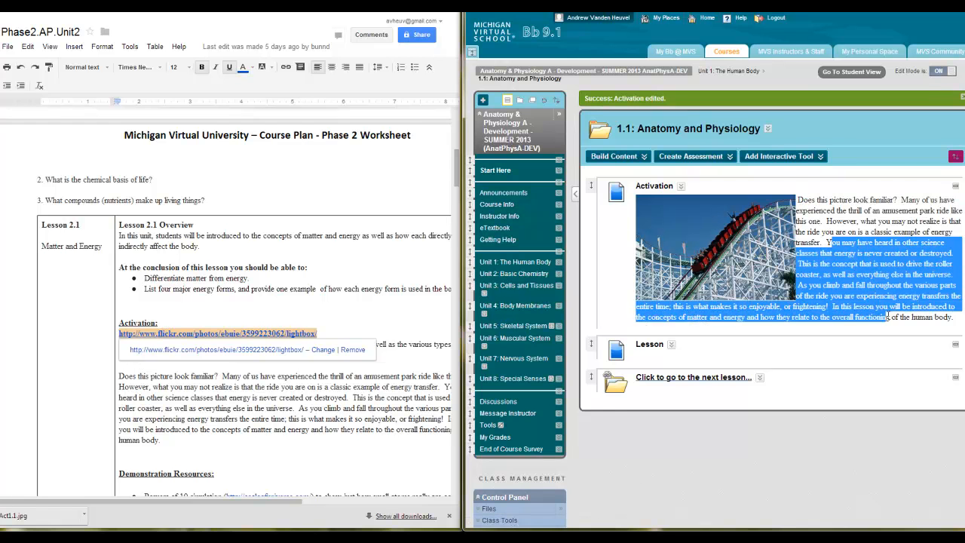
{"action": "left_click", "coordinate": [892, 319]}
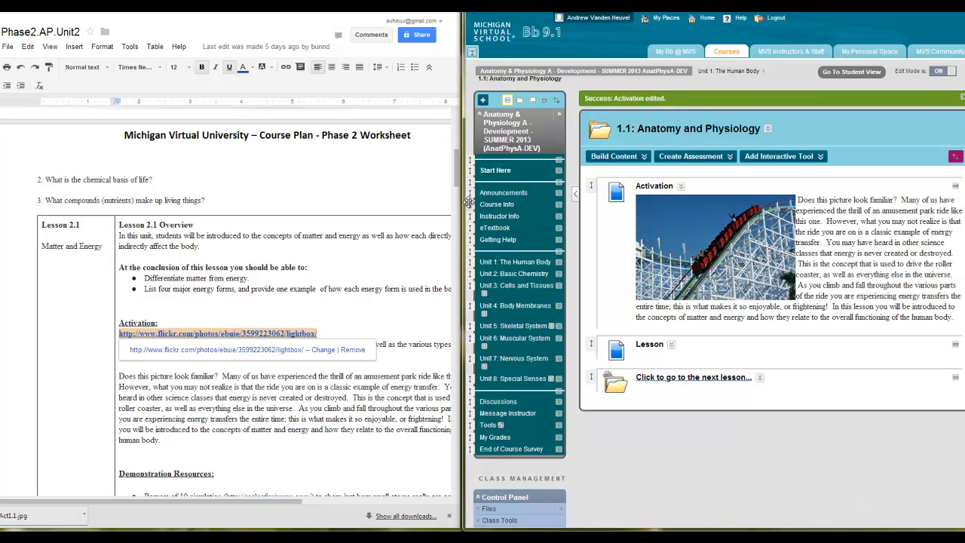
{"action": "left_click_drag", "start_coordinate": [463, 209], "coordinate": [382, 219]}
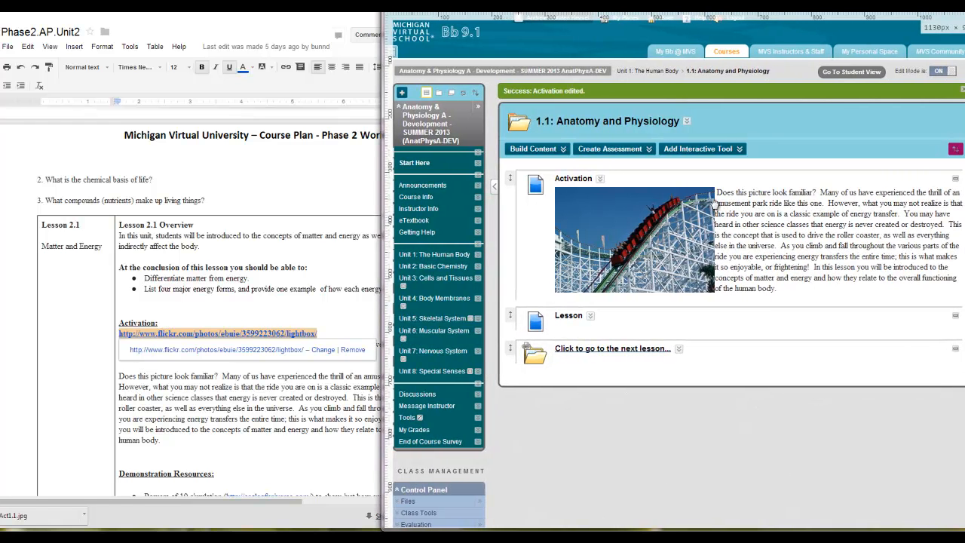